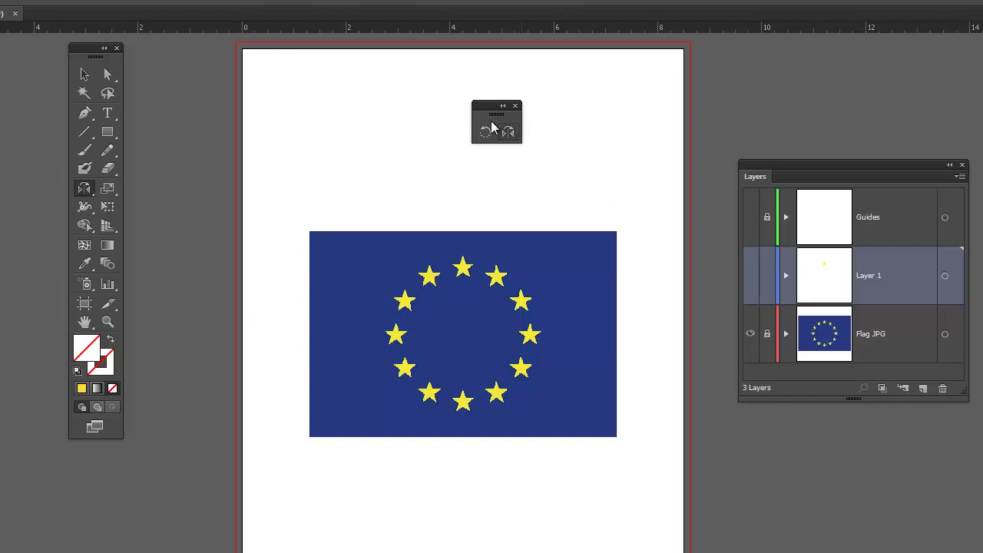
Move the rotate palette aside, hide the Flag JPG reference layer and show the Guides layer
{"action": "left_click_drag", "start_coordinate": [484, 113], "coordinate": [483, 156]}
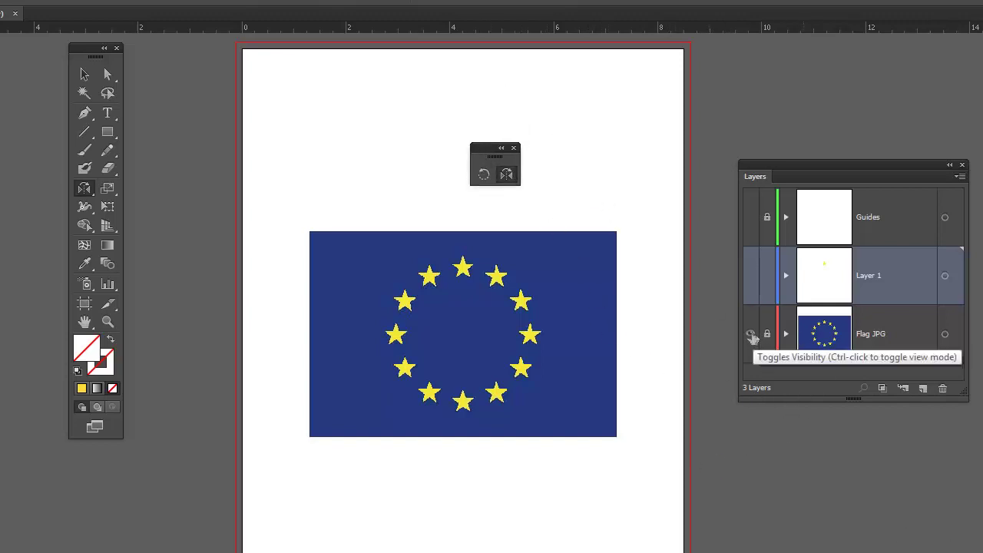
{"action": "left_click", "coordinate": [752, 336]}
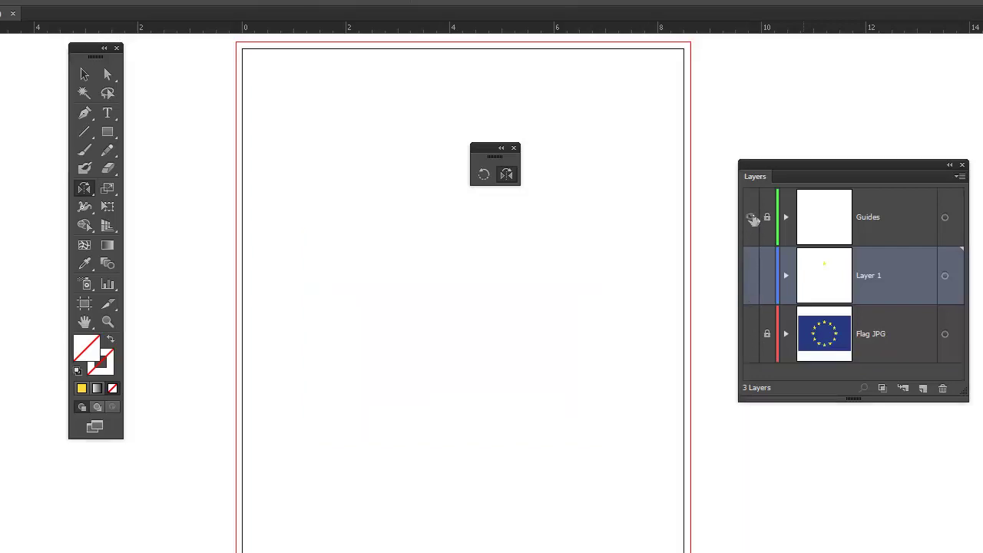
{"action": "left_click", "coordinate": [752, 218]}
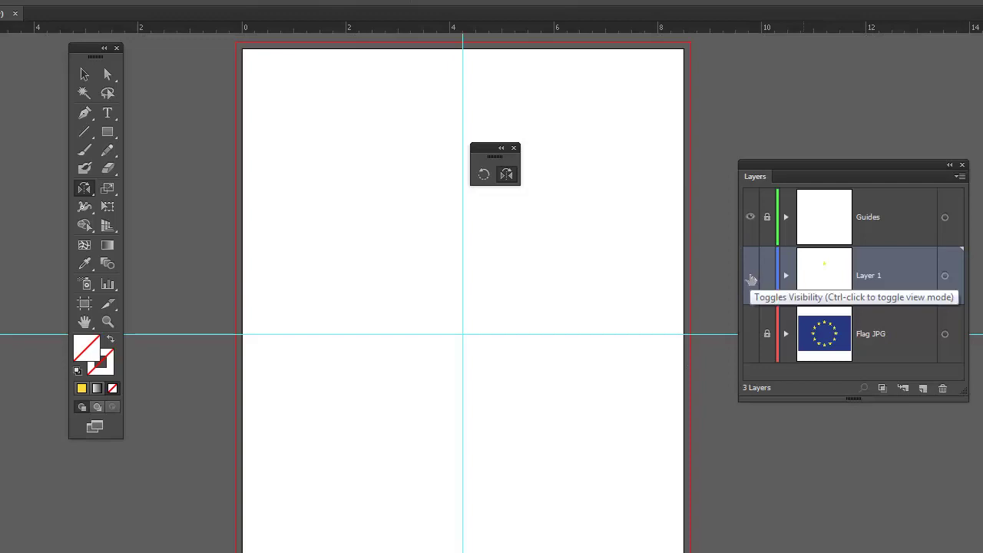
Show Layer 1's yellow star, zoom in on it, and move the rotate palette clear of it
{"action": "left_click", "coordinate": [750, 275]}
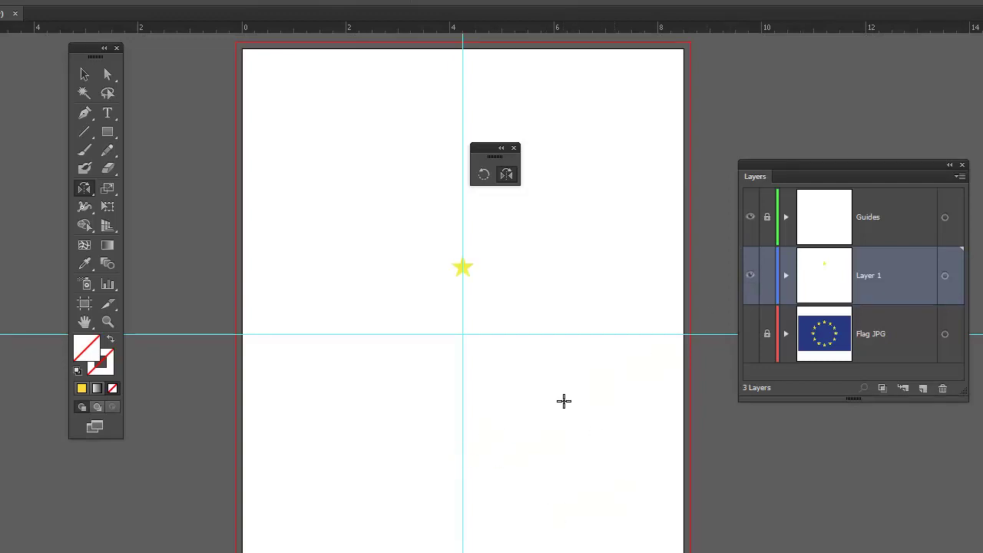
{"action": "key", "text": "ctrl+space"}
{"action": "left_click_drag", "start_coordinate": [383, 220], "coordinate": [590, 430]}
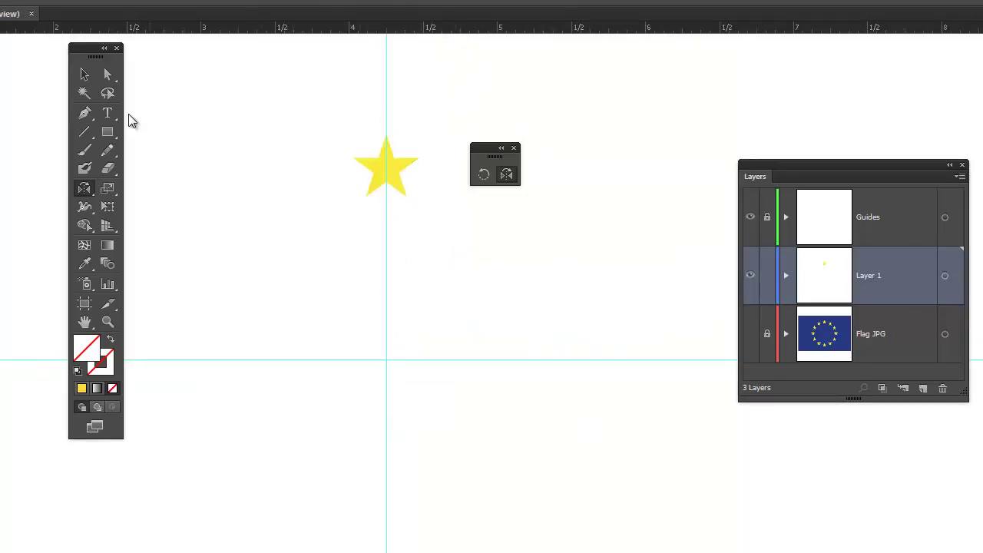
{"action": "left_click", "coordinate": [84, 73]}
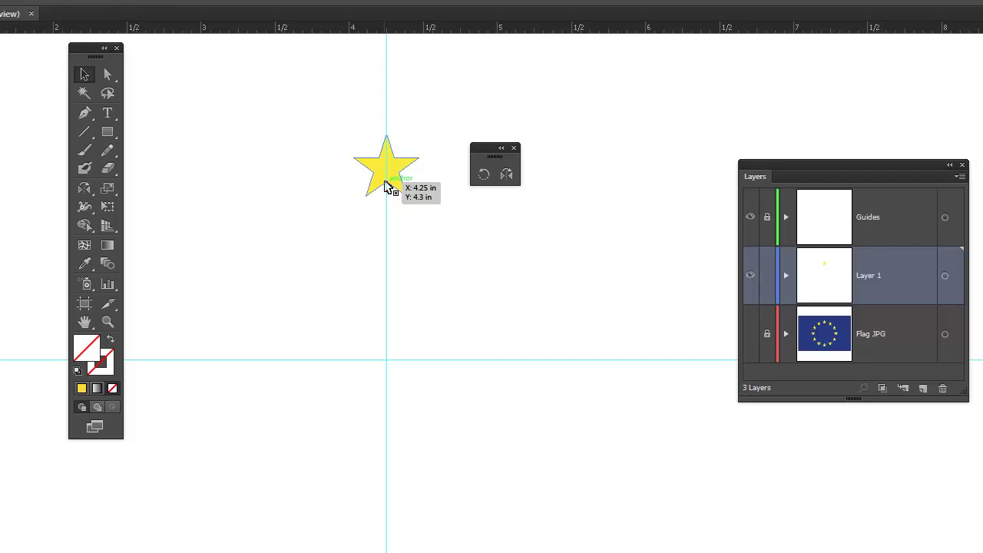
{"action": "left_click_drag", "start_coordinate": [520, 143], "coordinate": [577, 124]}
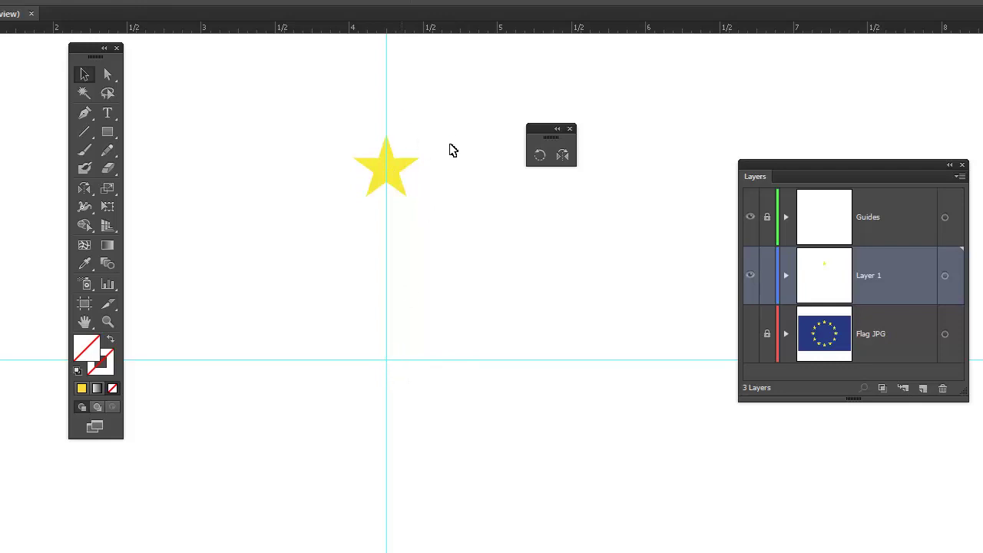
Rotate the selected star around the guide crossing, previewing a -30° angle in the Rotate dialog
{"action": "left_click", "coordinate": [395, 169]}
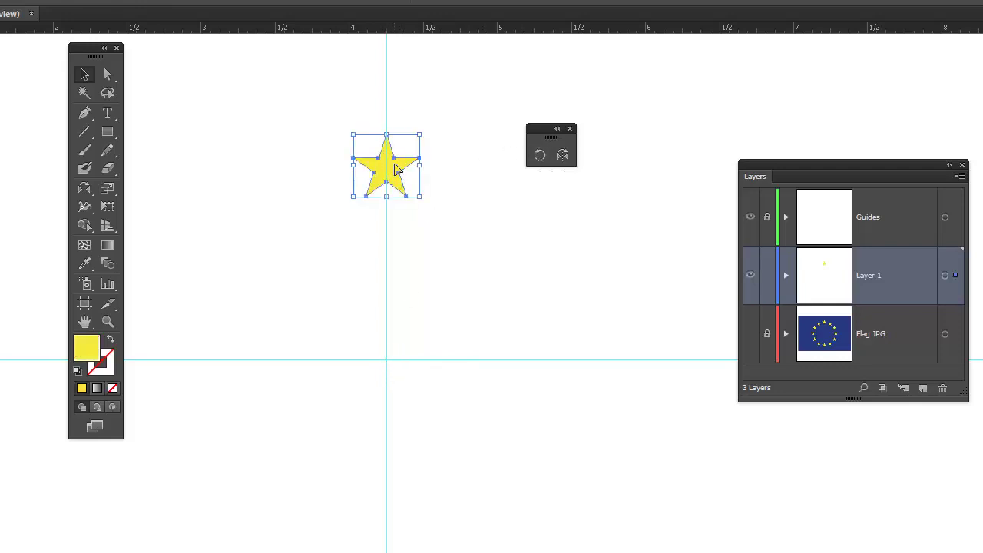
{"action": "left_click", "coordinate": [540, 156]}
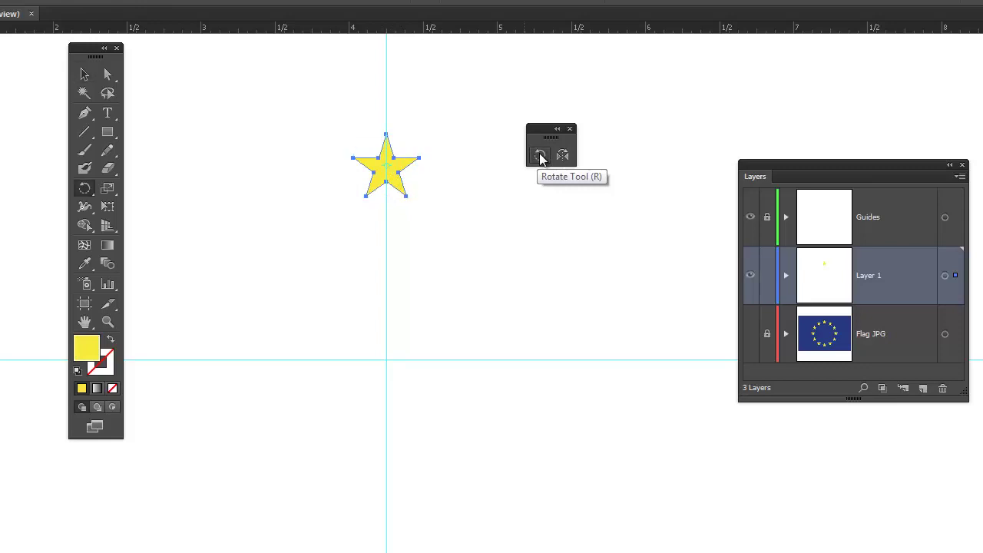
{"action": "left_click", "coordinate": [386, 359], "text": "alt"}
{"action": "left_click_drag", "start_coordinate": [433, 223], "coordinate": [667, 88]}
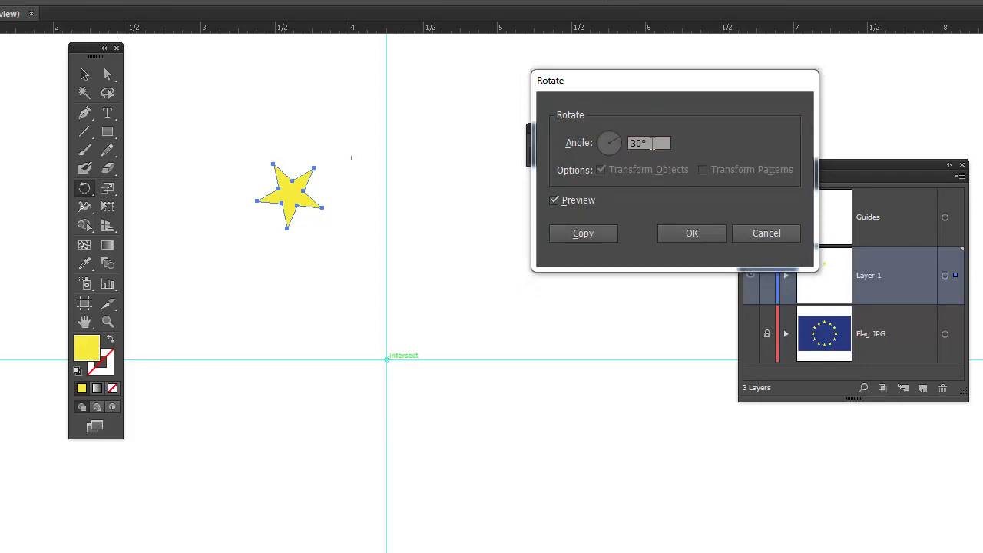
{"action": "left_click_drag", "start_coordinate": [637, 90], "coordinate": [748, 69]}
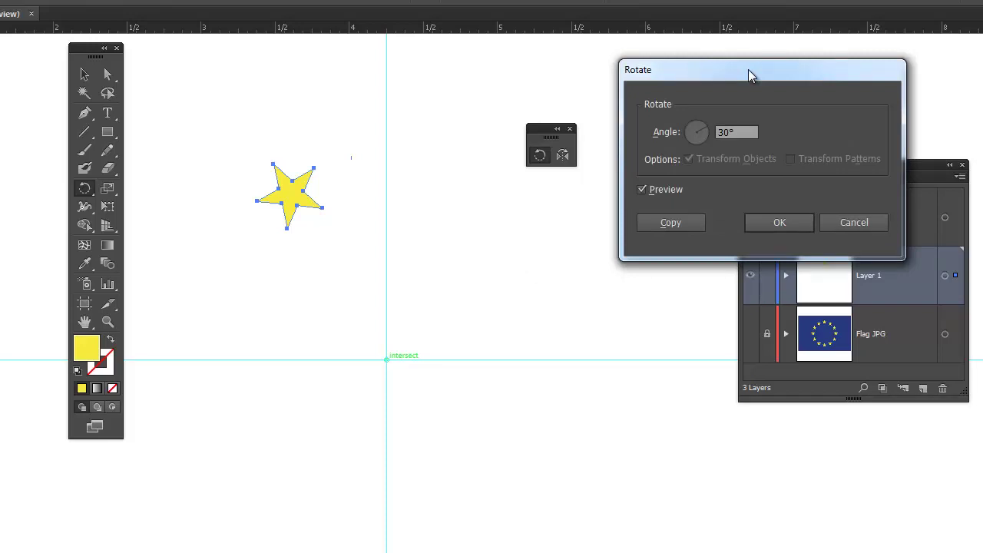
{"action": "left_click", "coordinate": [719, 132]}
{"action": "type", "text": "-"}
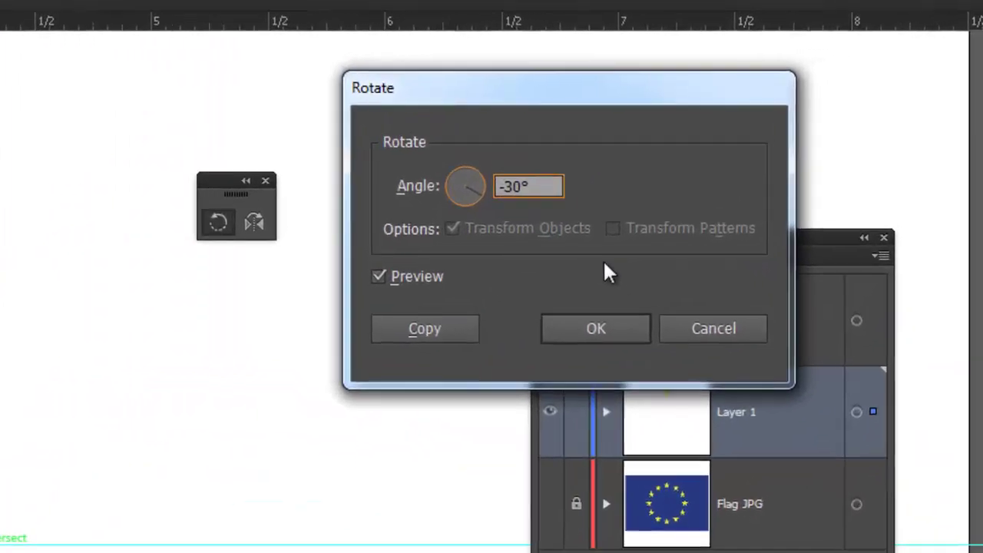
{"action": "key", "text": "Tab"}
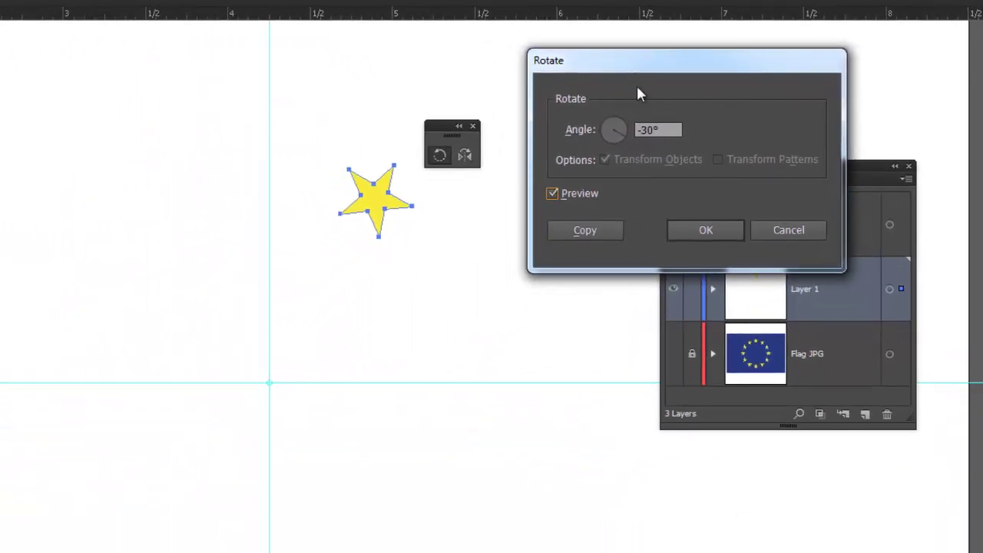
Copy the star at -30° and repeat the transform until twelve stars ring the crossing
{"action": "left_click", "coordinate": [604, 230]}
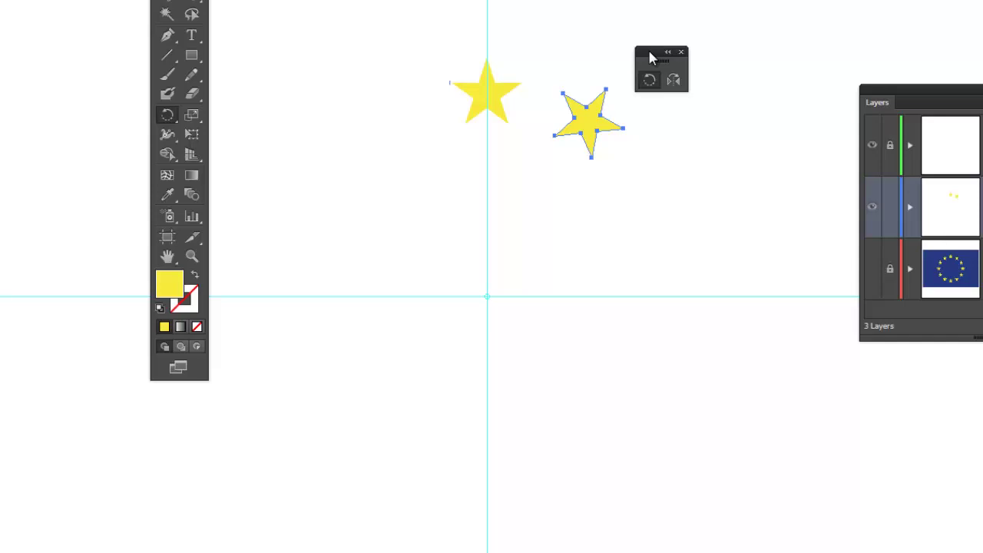
{"action": "key", "text": "ctrl+d"}
{"action": "key", "text": "ctrl+d"}
{"action": "key", "text": "ctrl+d"}
{"action": "key", "text": "ctrl+d"}
{"action": "key", "text": "ctrl+d"}
{"action": "key", "text": "ctrl+d"}
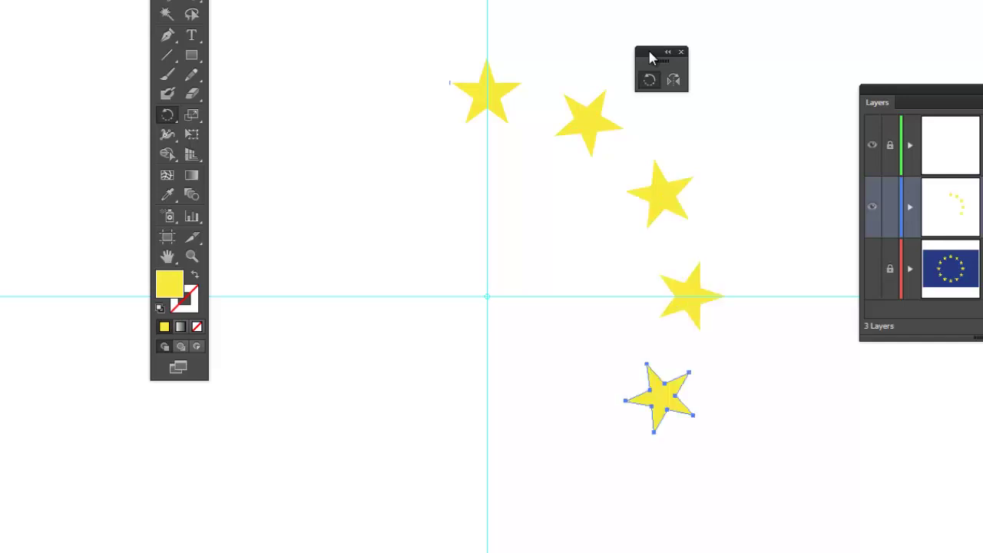
{"action": "key", "text": "ctrl+d"}
{"action": "key", "text": "ctrl+d"}
{"action": "key", "text": "ctrl+d"}
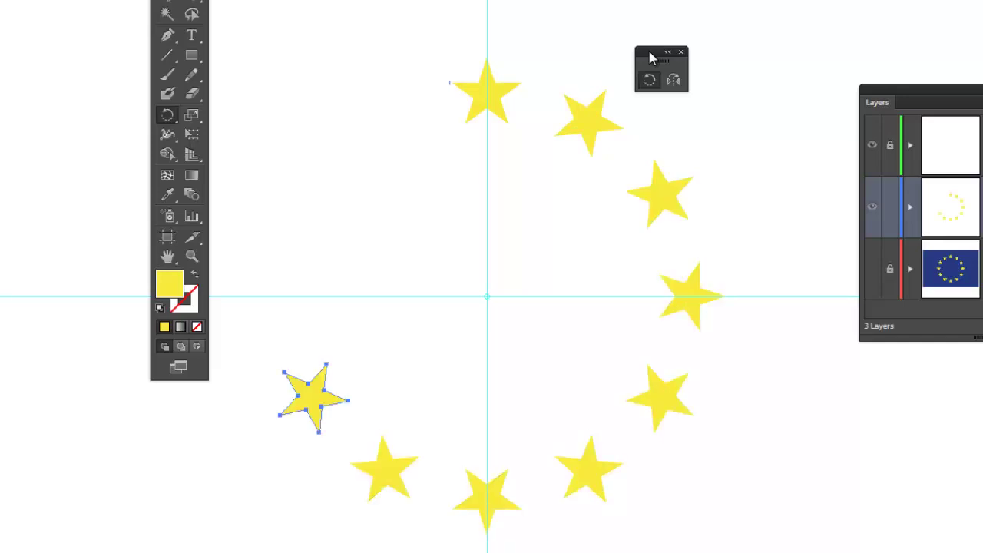
{"action": "key", "text": "ctrl+d"}
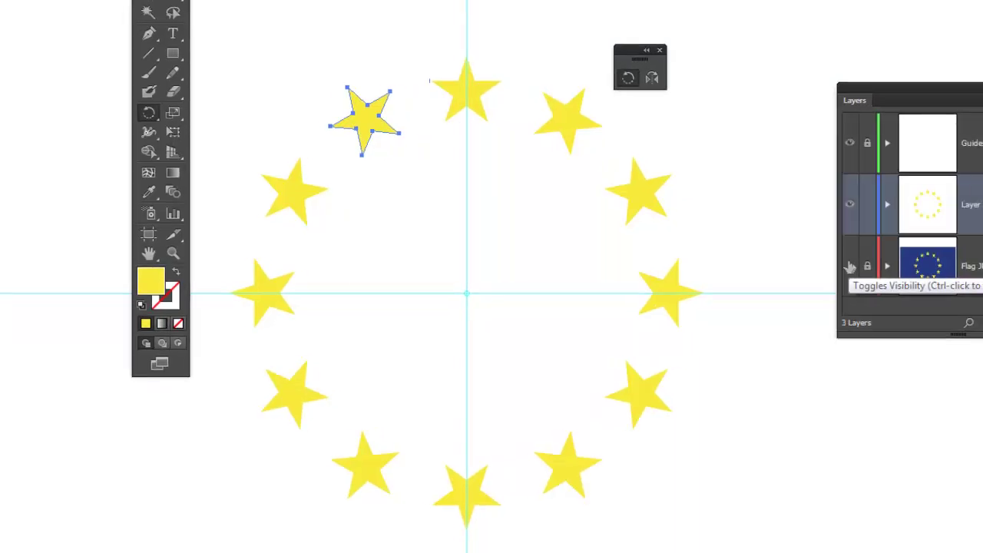
{"action": "left_click", "coordinate": [850, 267]}
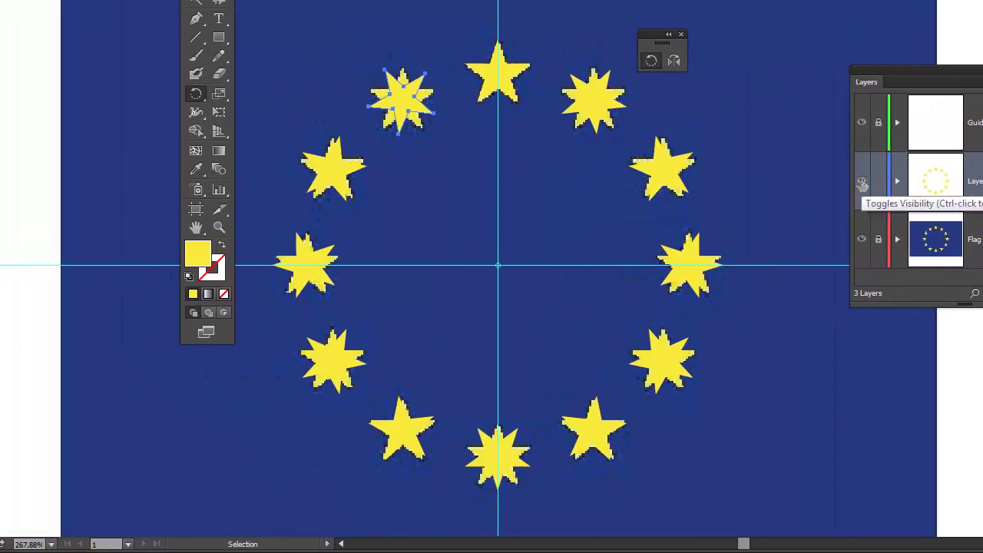
{"action": "left_click", "coordinate": [862, 184]}
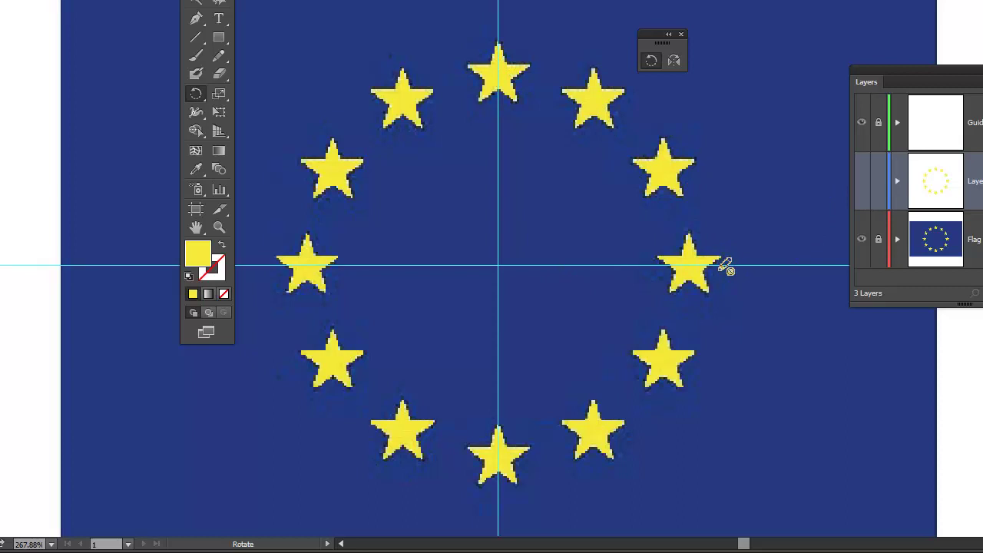
{"action": "left_click", "coordinate": [861, 239]}
{"action": "left_click", "coordinate": [862, 181]}
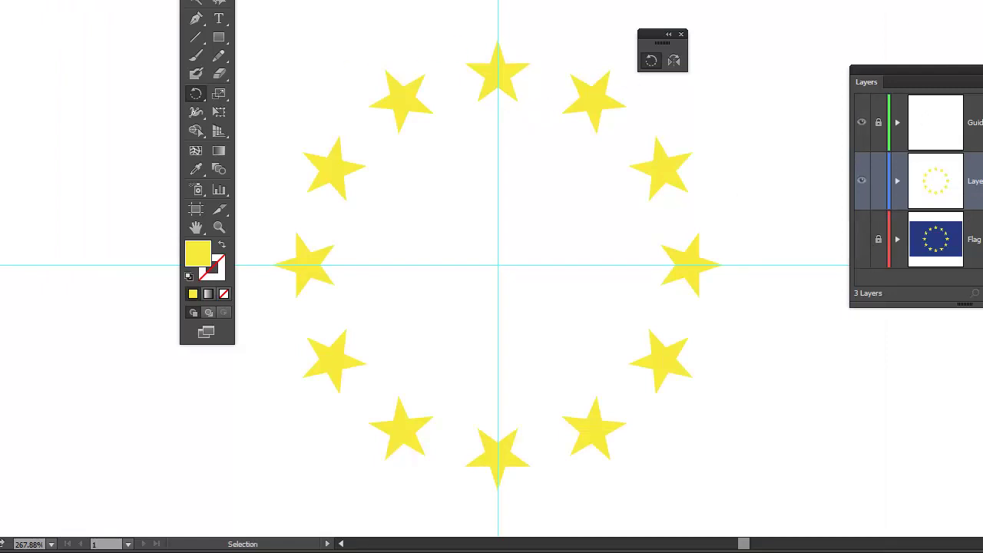
Delete the five left-side stars and select the seven remaining right-hand stars
{"action": "left_click_drag", "start_coordinate": [197, 0], "coordinate": [157, 4]}
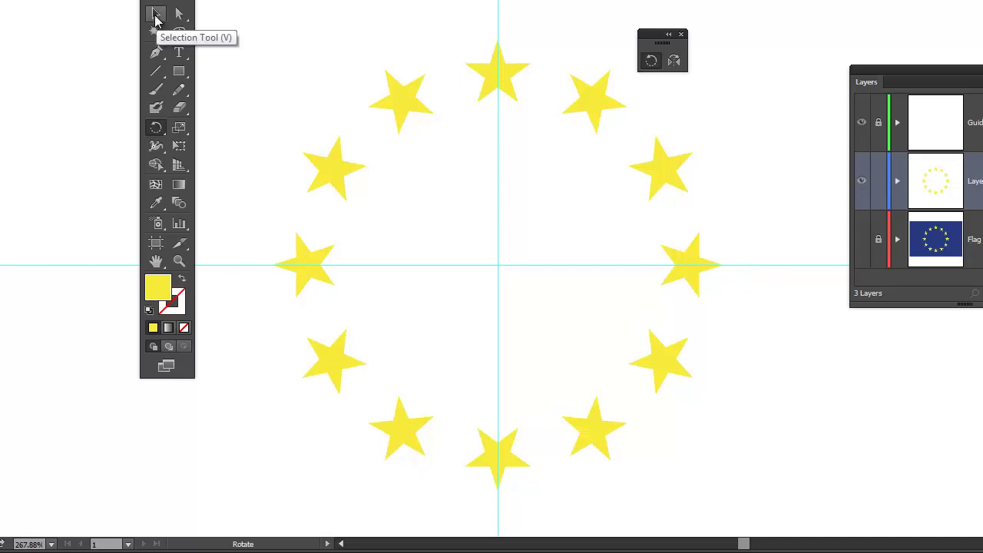
{"action": "left_click", "coordinate": [155, 17]}
{"action": "left_click_drag", "start_coordinate": [263, 21], "coordinate": [465, 507]}
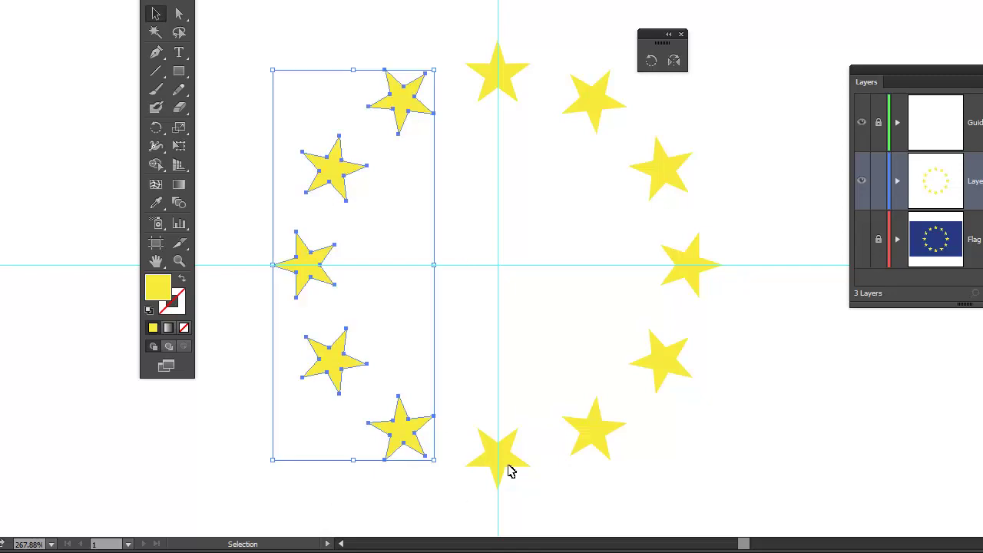
{"action": "key", "text": "Delete"}
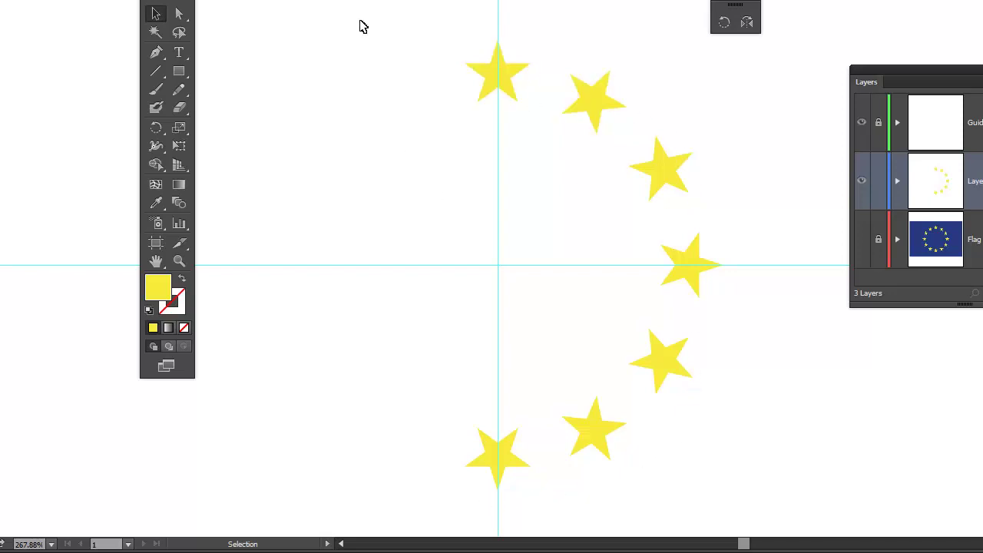
{"action": "left_click_drag", "start_coordinate": [361, 22], "coordinate": [742, 469]}
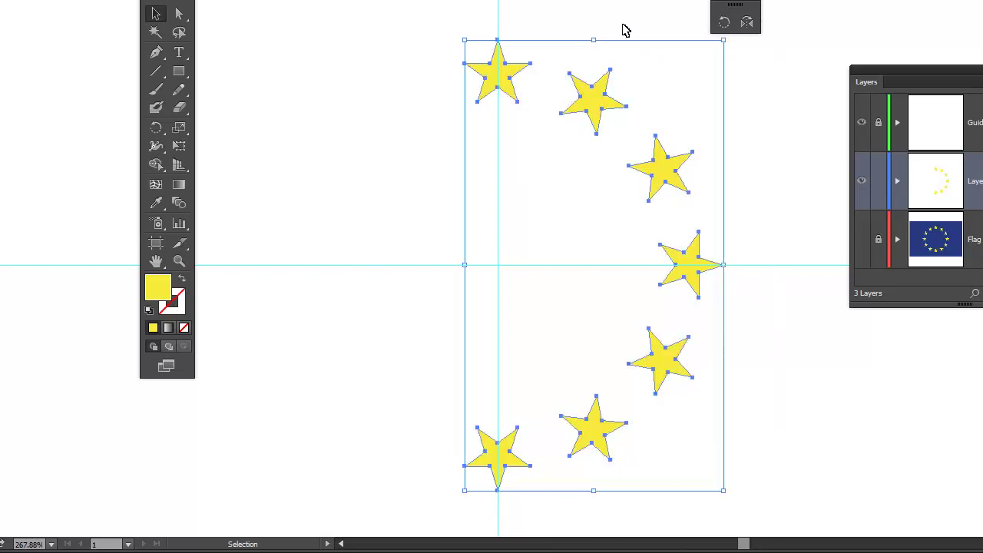
Remove the top star from the selection and bring up Object > Transform commands
{"action": "left_click", "coordinate": [507, 74], "text": "shift"}
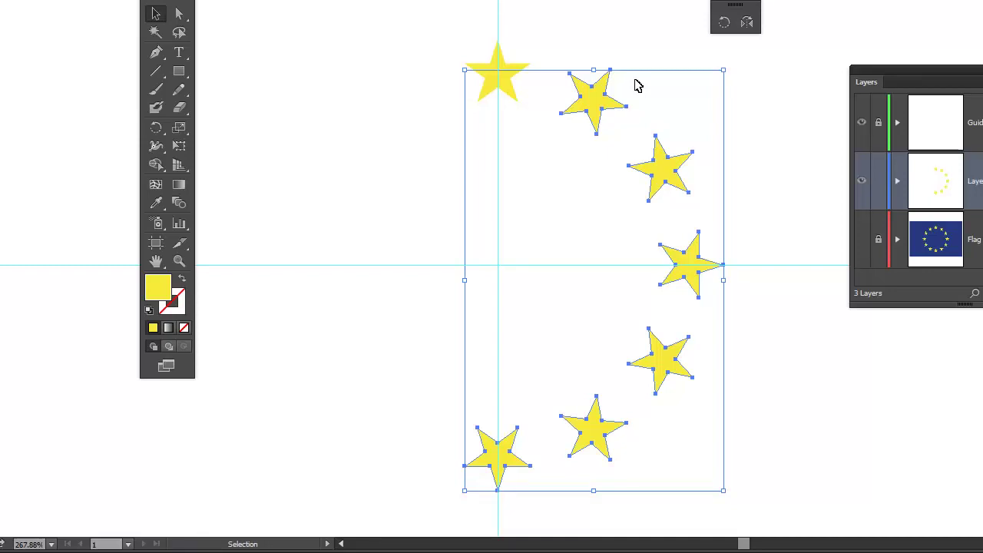
{"action": "left_click", "coordinate": [164, 21]}
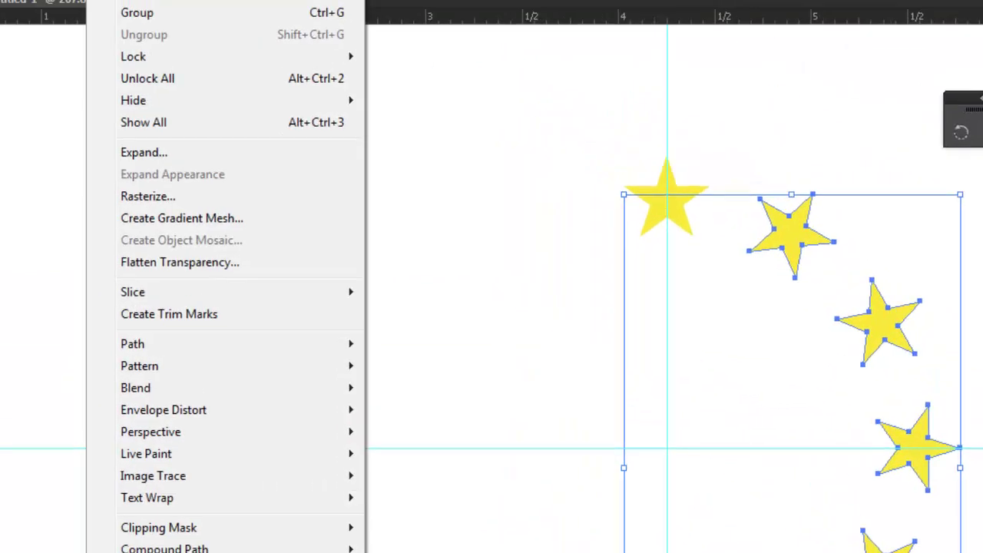
{"action": "mouse_move", "coordinate": [193, 61]}
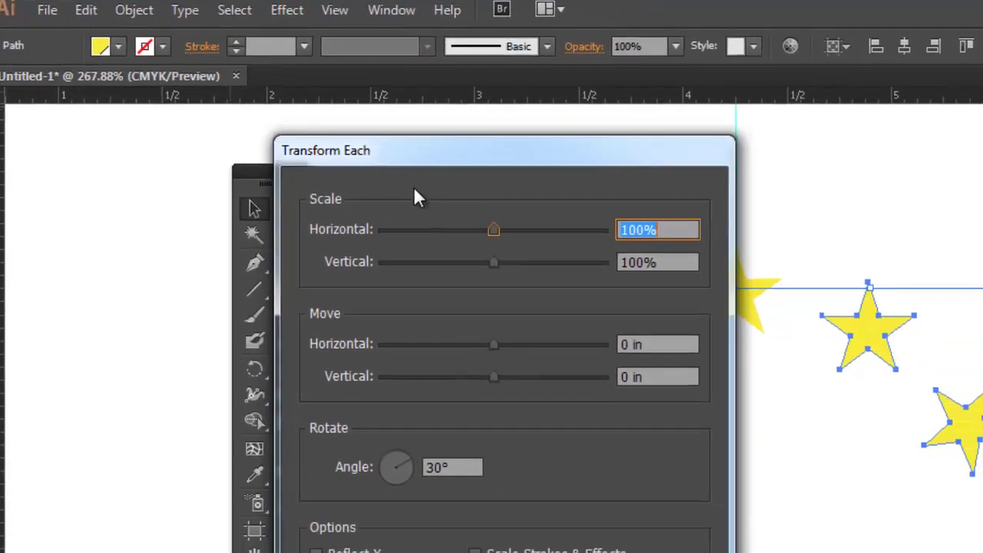
Move the Transform Each dialog aside to inspect the six stars previewed at 30°
{"action": "left_click_drag", "start_coordinate": [533, 185], "coordinate": [462, 266]}
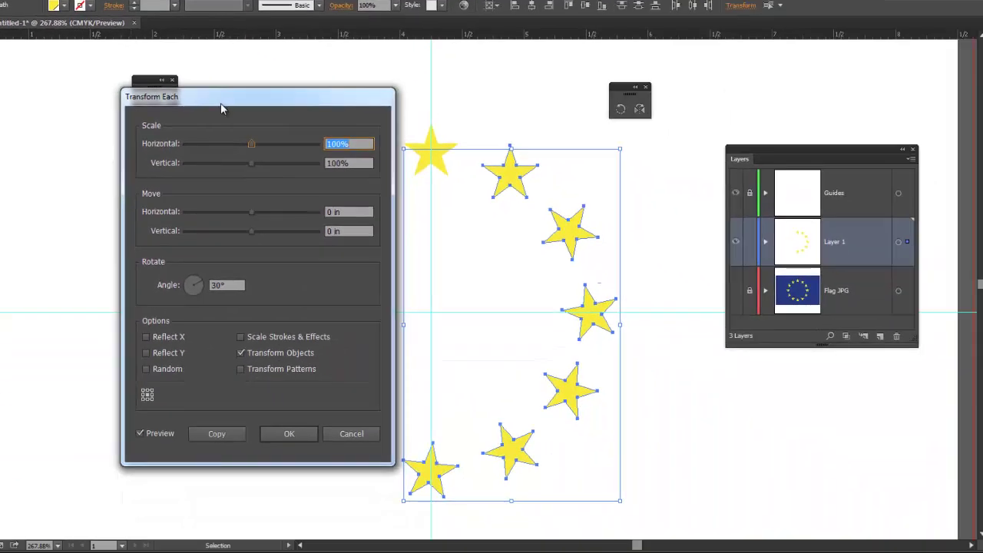
{"action": "left_click_drag", "start_coordinate": [221, 103], "coordinate": [219, 110]}
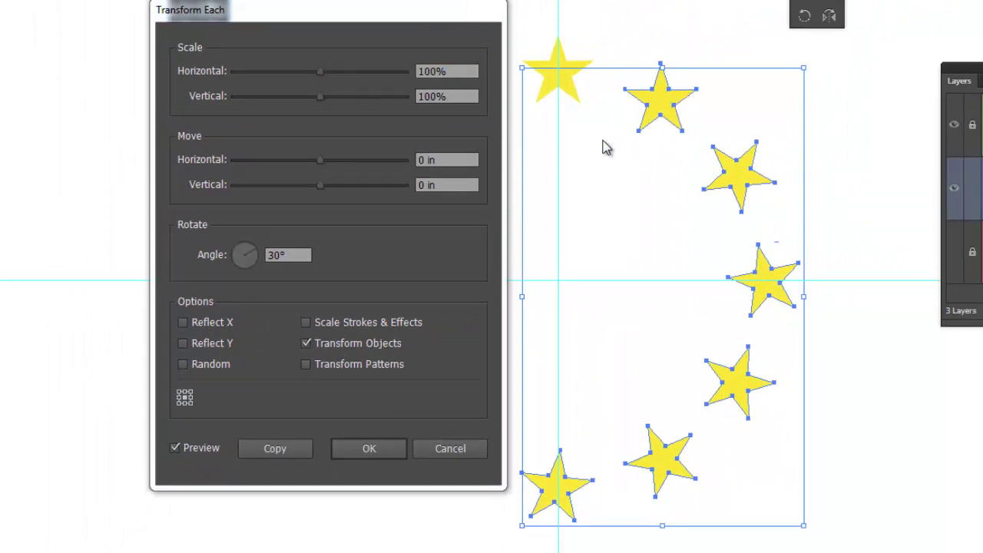
Apply the 30° rotation, then deselect each upright star and repeat it until all seven stand upright
{"action": "left_click", "coordinate": [372, 447]}
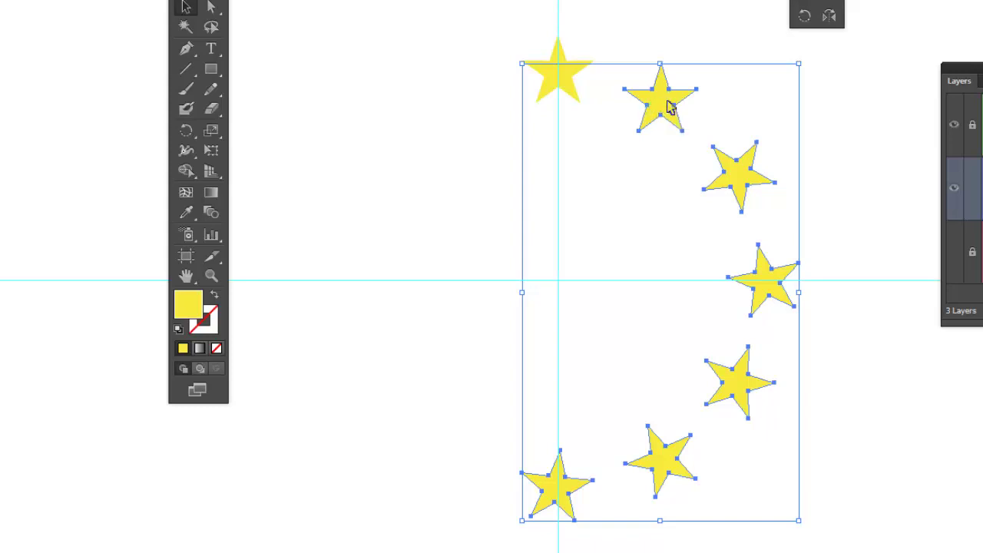
{"action": "left_click", "coordinate": [669, 110], "text": "shift"}
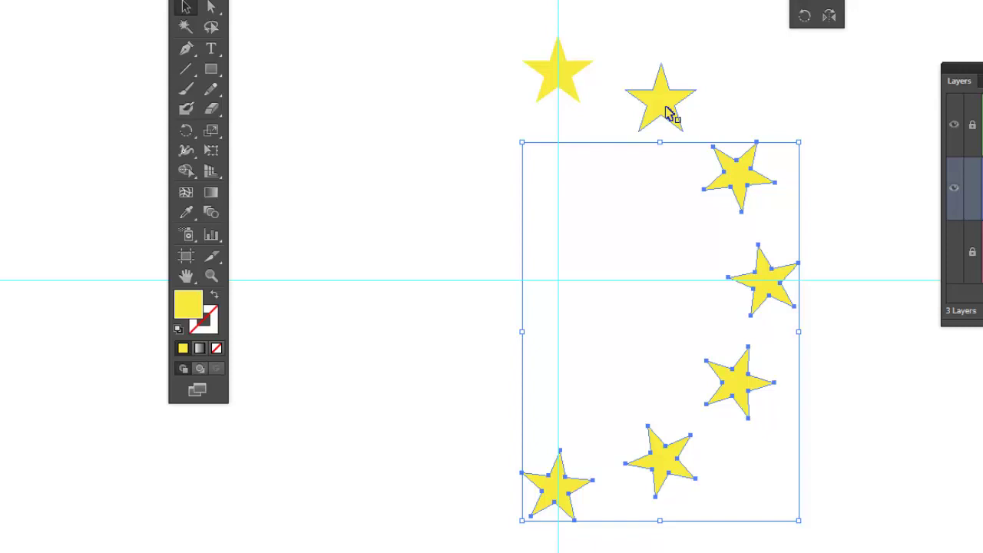
{"action": "key", "text": "ctrl+d"}
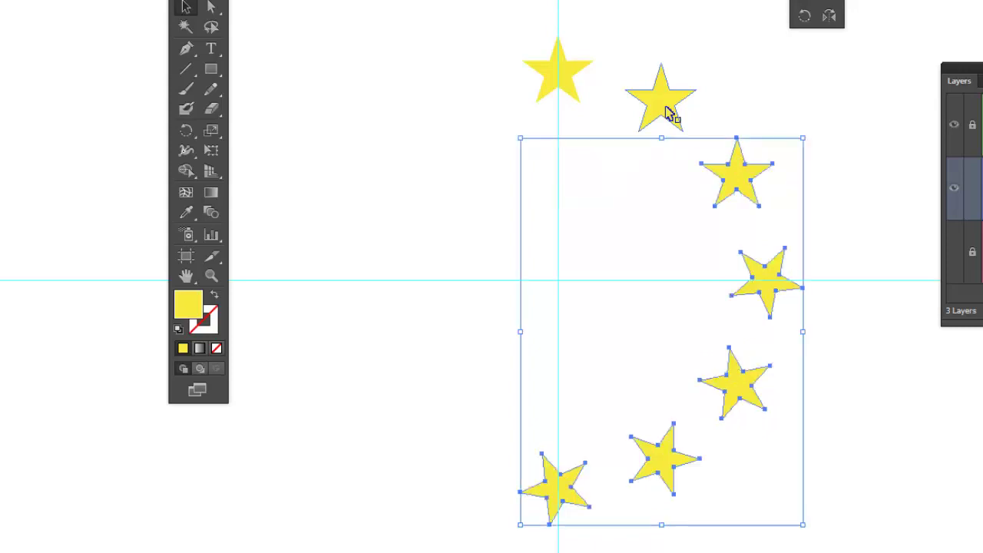
{"action": "left_click", "coordinate": [743, 183], "text": "shift"}
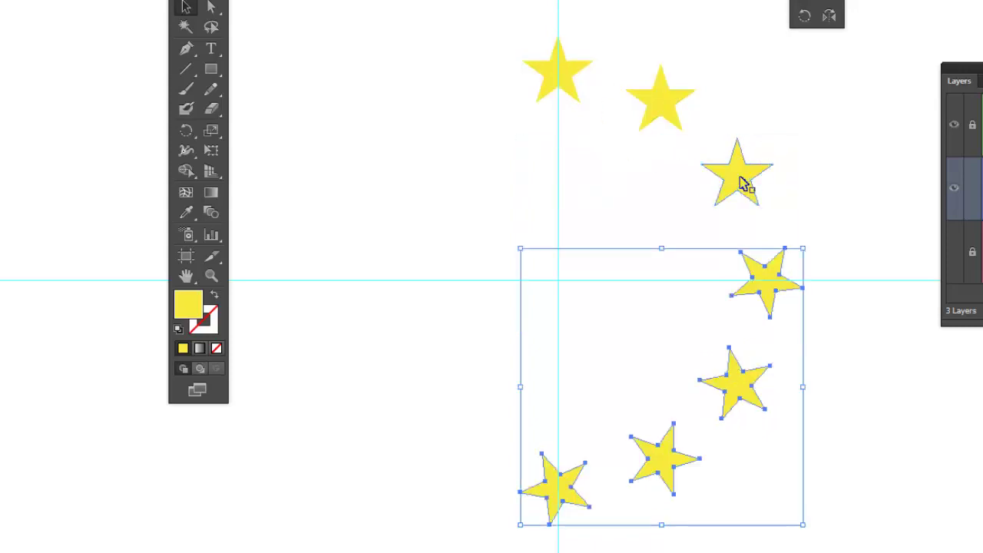
{"action": "key", "text": "ctrl+d"}
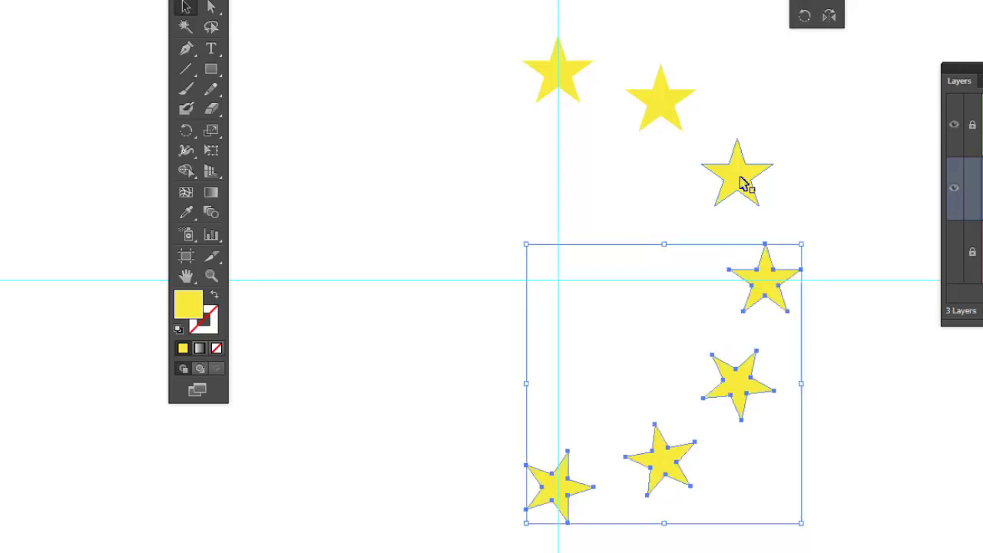
{"action": "left_click", "coordinate": [775, 291], "text": "shift"}
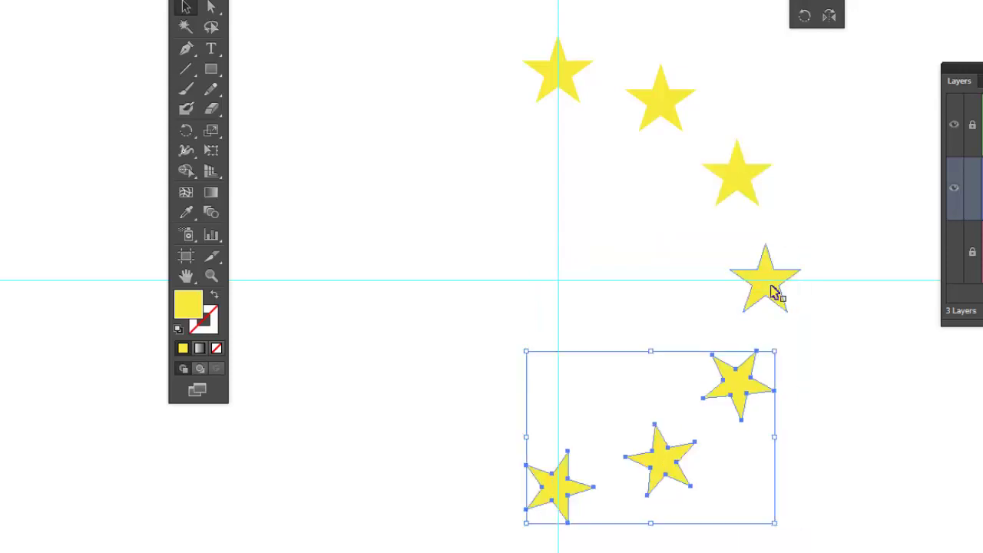
{"action": "key", "text": "ctrl+d"}
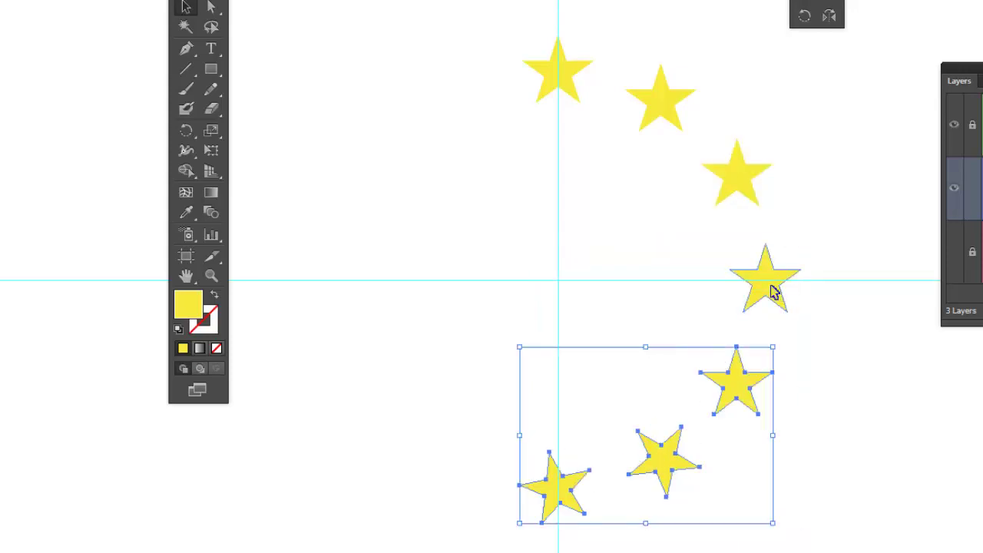
{"action": "left_click", "coordinate": [738, 390], "text": "shift"}
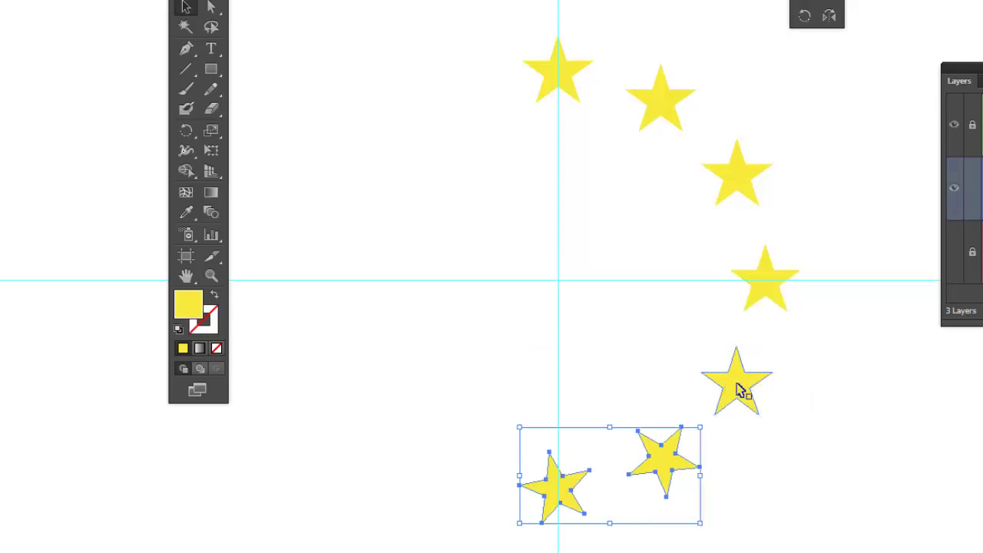
{"action": "key", "text": "ctrl+d"}
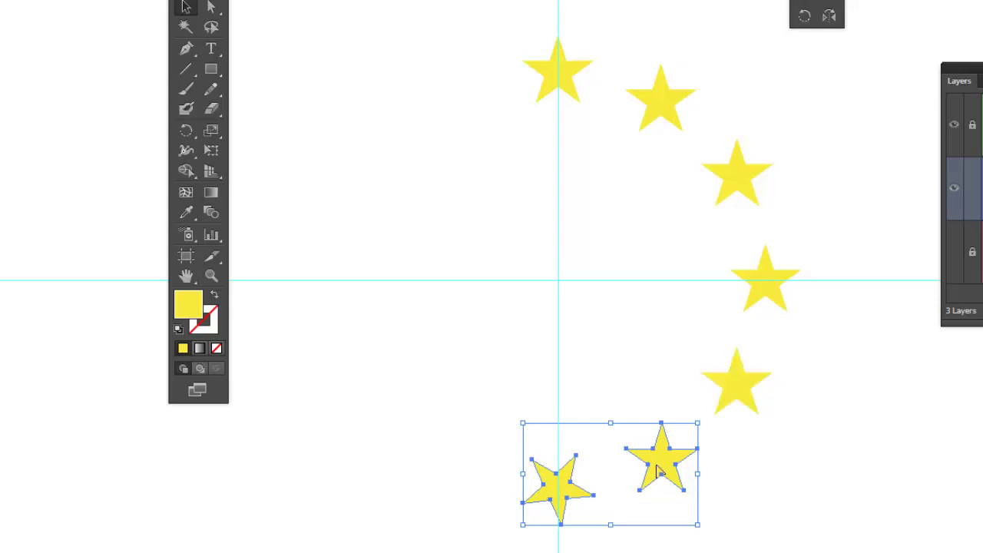
{"action": "left_click", "coordinate": [671, 467], "text": "shift"}
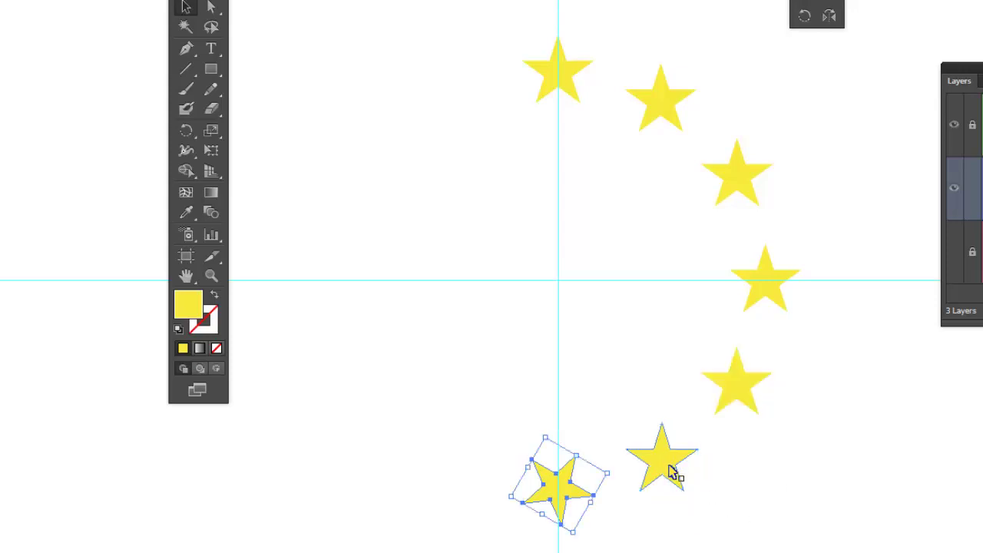
{"action": "key", "text": "ctrl+d"}
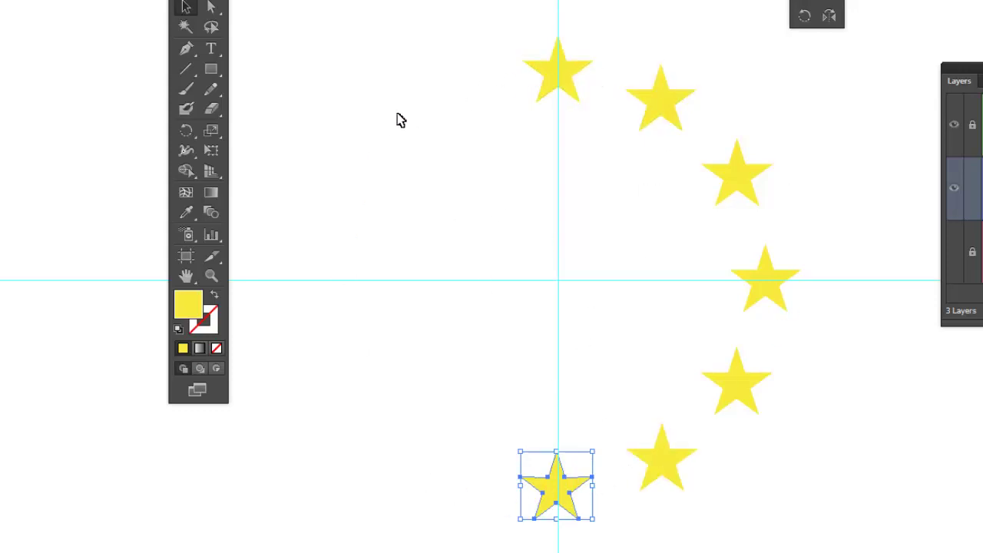
Reflect a copy of the five right-side stars across the vertical guide onto the left
{"action": "left_click", "coordinate": [415, 213]}
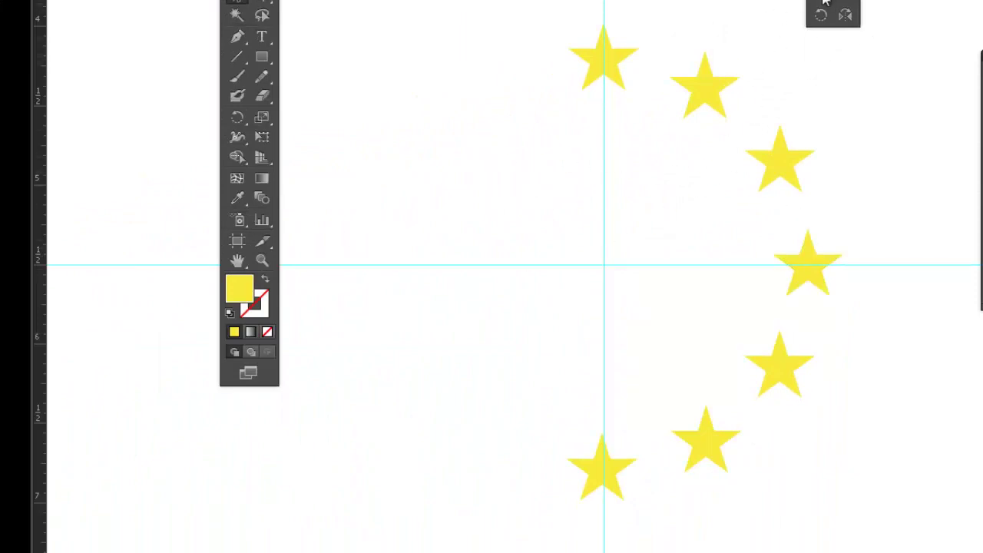
{"action": "left_click_drag", "start_coordinate": [807, 6], "coordinate": [700, 527]}
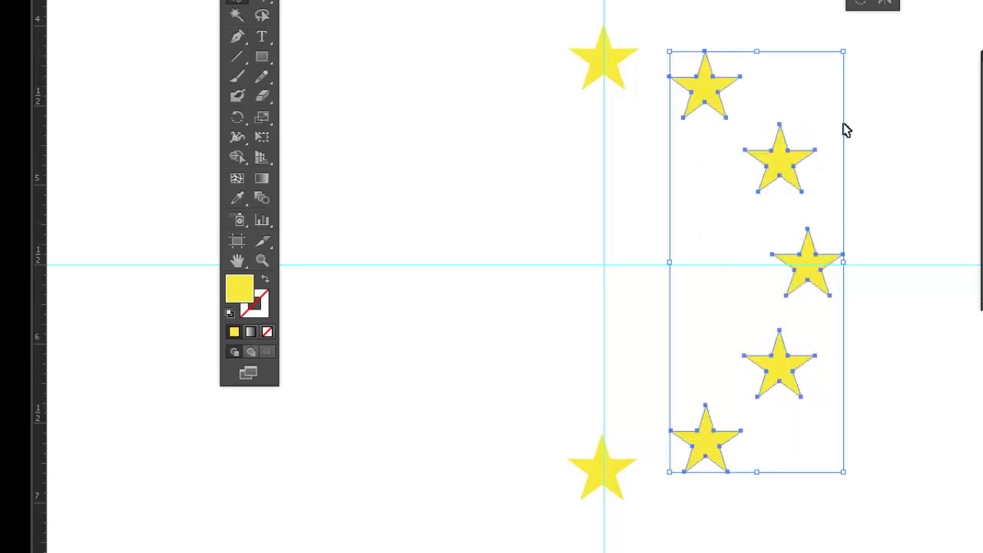
{"action": "left_click", "coordinate": [890, 3]}
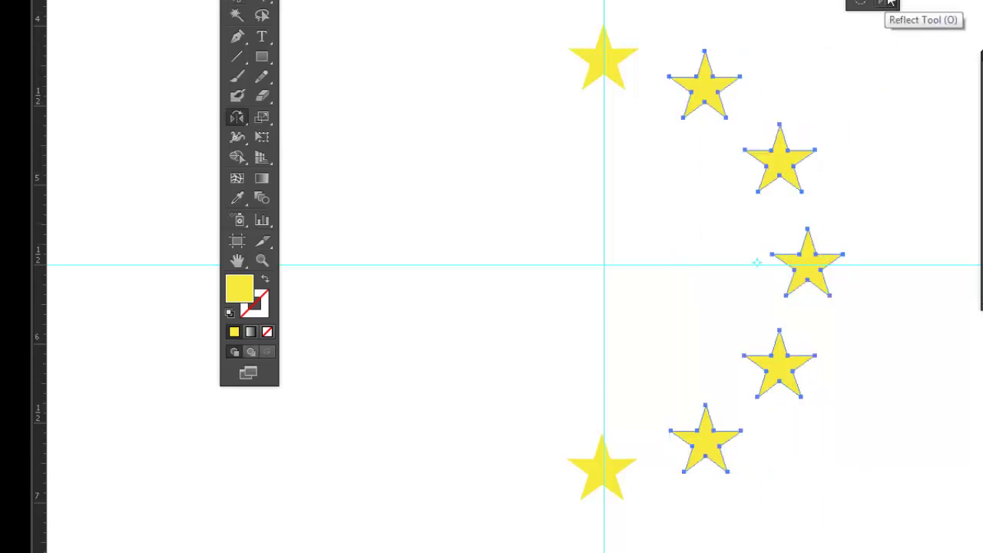
{"action": "left_click", "coordinate": [604, 214], "text": "alt"}
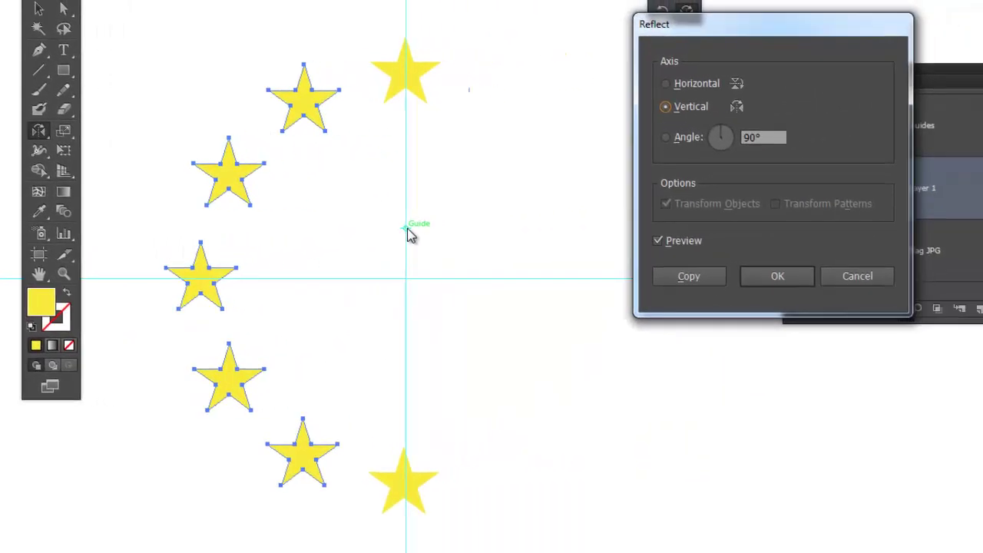
{"action": "left_click", "coordinate": [700, 276]}
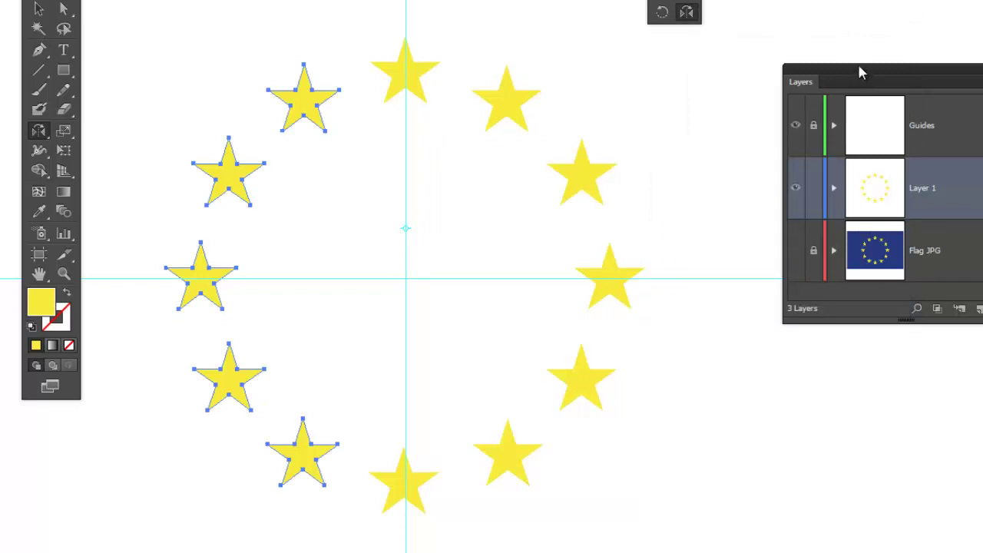
Enlarge the Layers panel, expand Layer 1 and make the blue background path visible
{"action": "left_click_drag", "start_coordinate": [860, 72], "coordinate": [848, 9]}
{"action": "left_click_drag", "start_coordinate": [895, 258], "coordinate": [896, 350]}
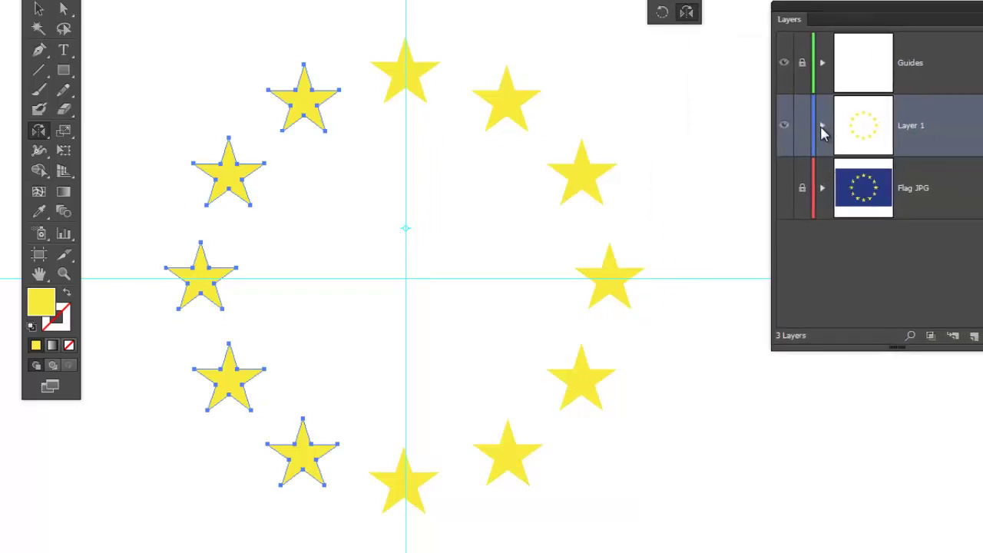
{"action": "left_click", "coordinate": [822, 126]}
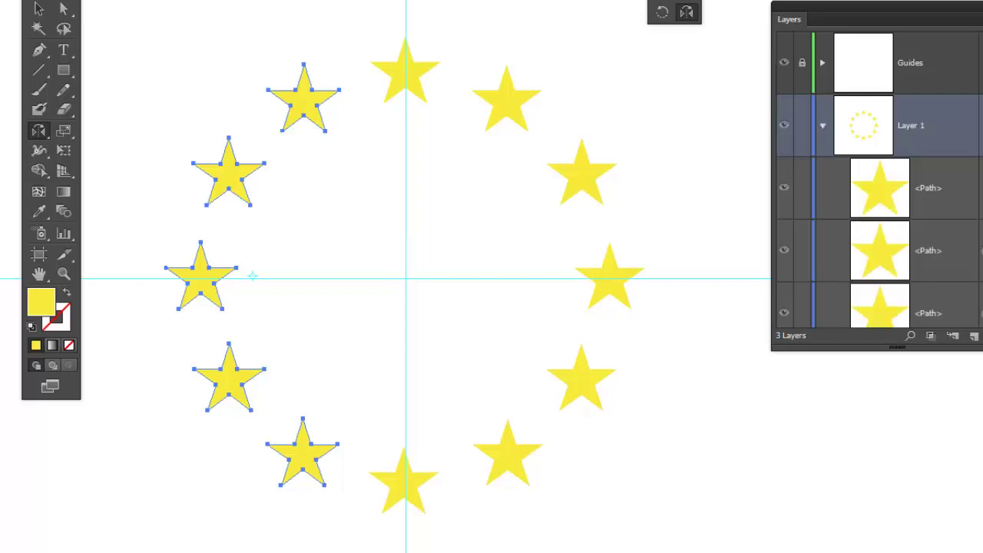
{"action": "scroll", "coordinate": [876, 180], "scroll_direction": "down", "scroll_amount": 10}
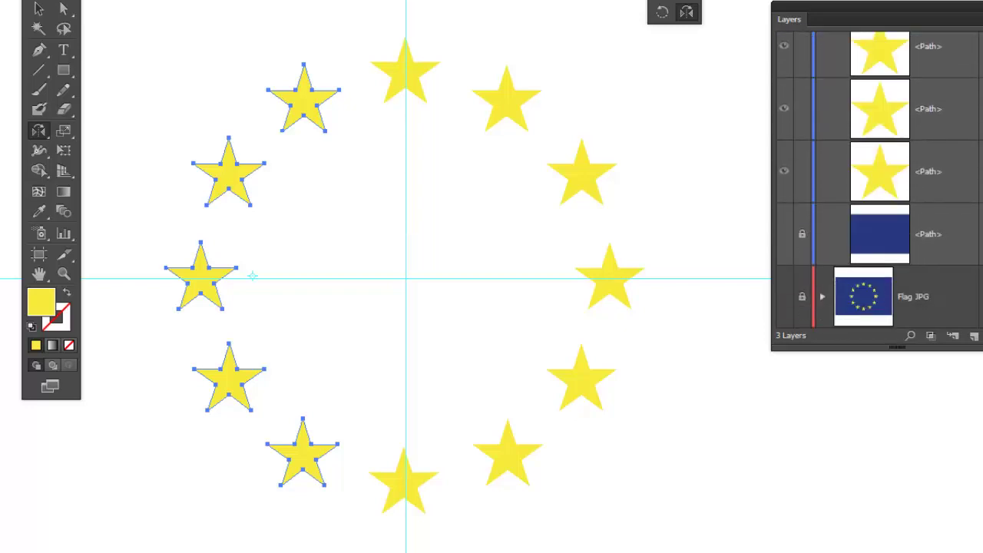
{"action": "left_click", "coordinate": [784, 237]}
{"action": "scroll", "coordinate": [845, 154], "scroll_direction": "up", "scroll_amount": 10}
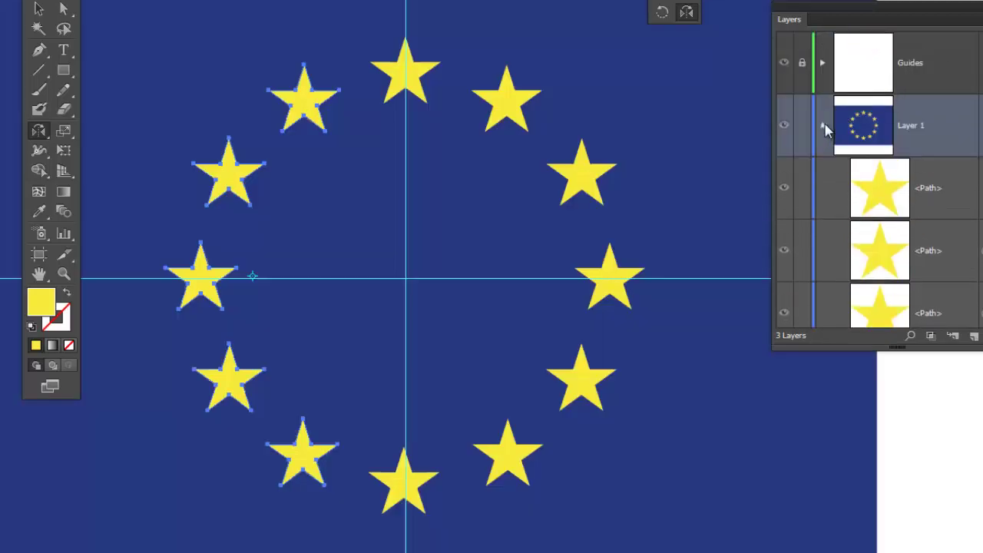
Collapse Layer 1, hide the vector flag, and reveal the raster Flag JPG reference
{"action": "left_click", "coordinate": [822, 125]}
{"action": "left_click", "coordinate": [785, 126]}
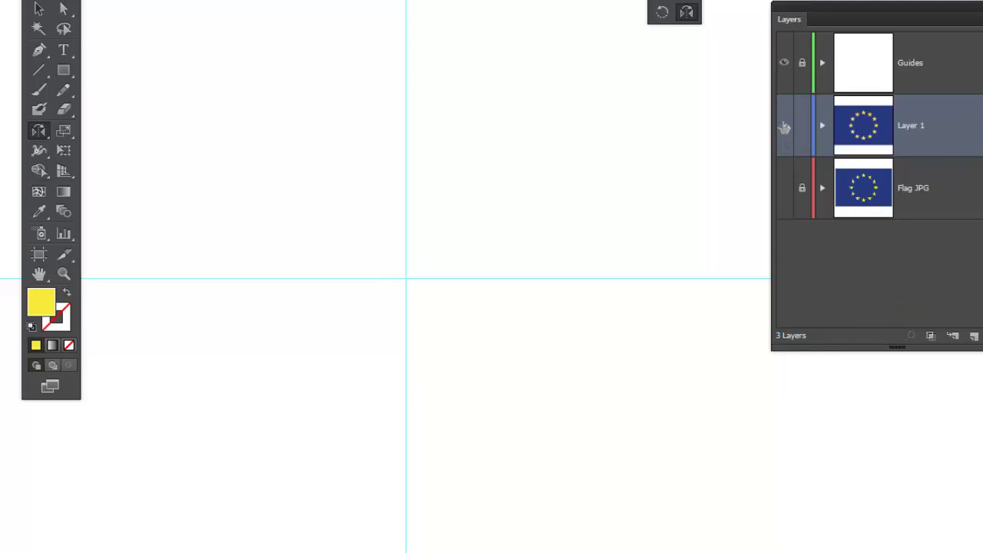
{"action": "left_click", "coordinate": [784, 188]}
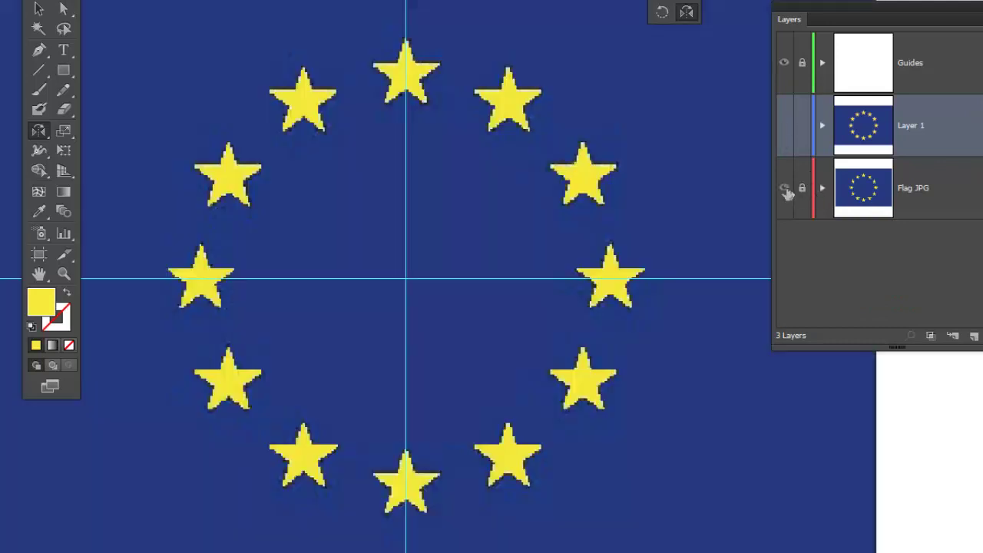
Toggle Layer 1's visibility to compare the vector flag against the Flag JPG reference
{"action": "left_click", "coordinate": [785, 128]}
{"action": "left_click", "coordinate": [785, 128]}
{"action": "left_click", "coordinate": [783, 133]}
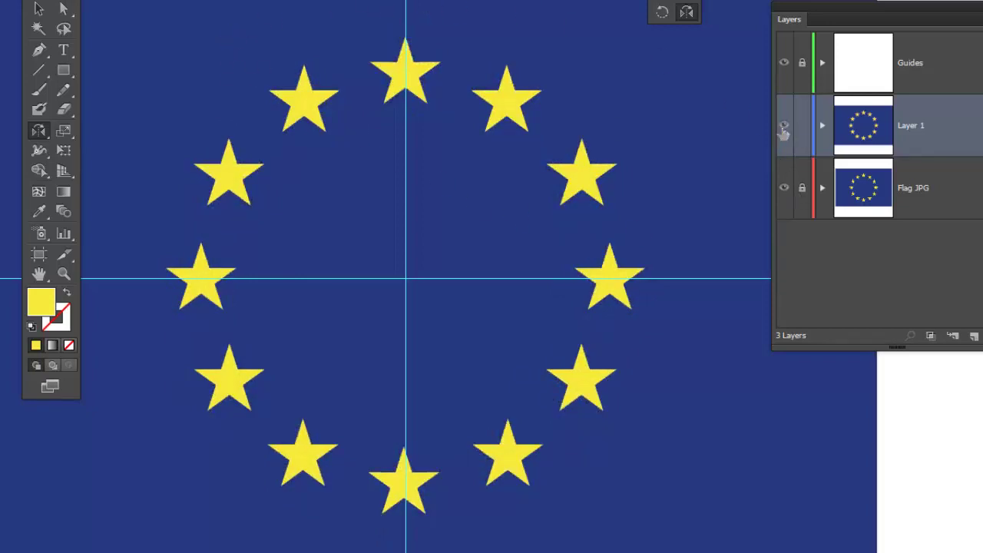